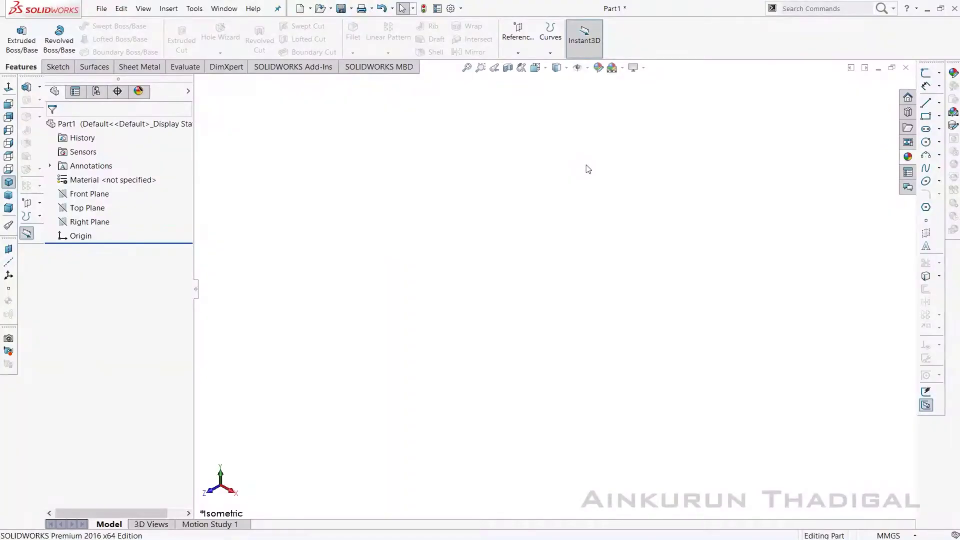
- Sketch a corner rectangle about 191 by 113 mm around the origin on the Front Plane
left_click(59, 67)
left_click(17, 31)
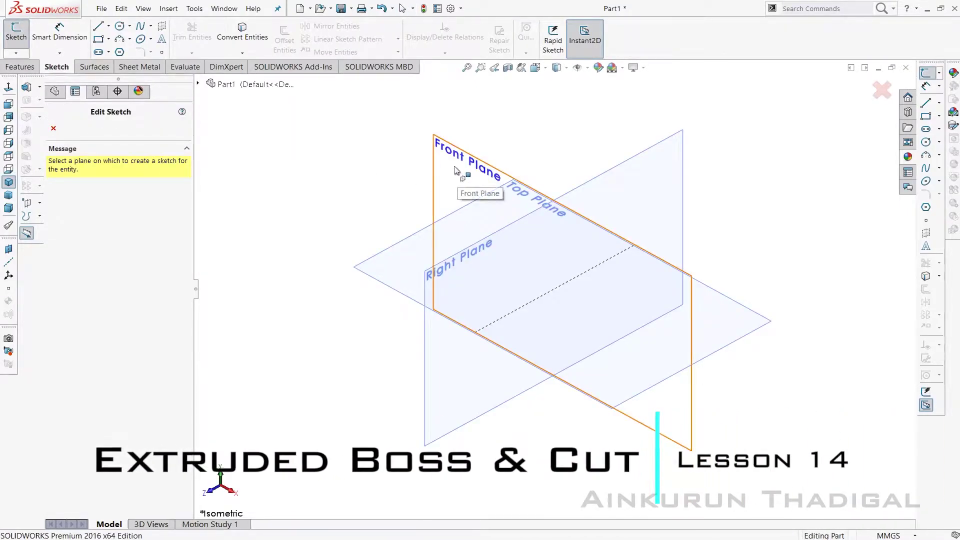
left_click(456, 170)
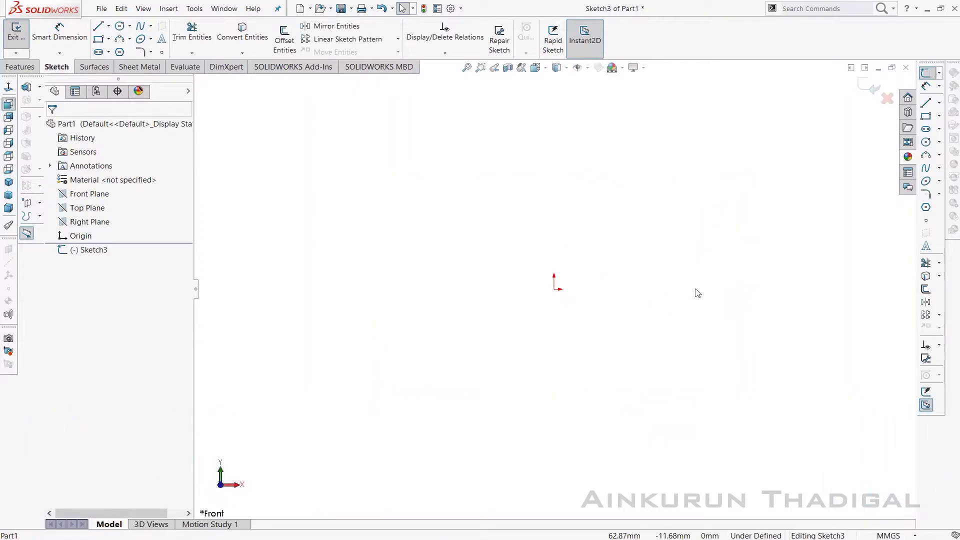
left_click(927, 117)
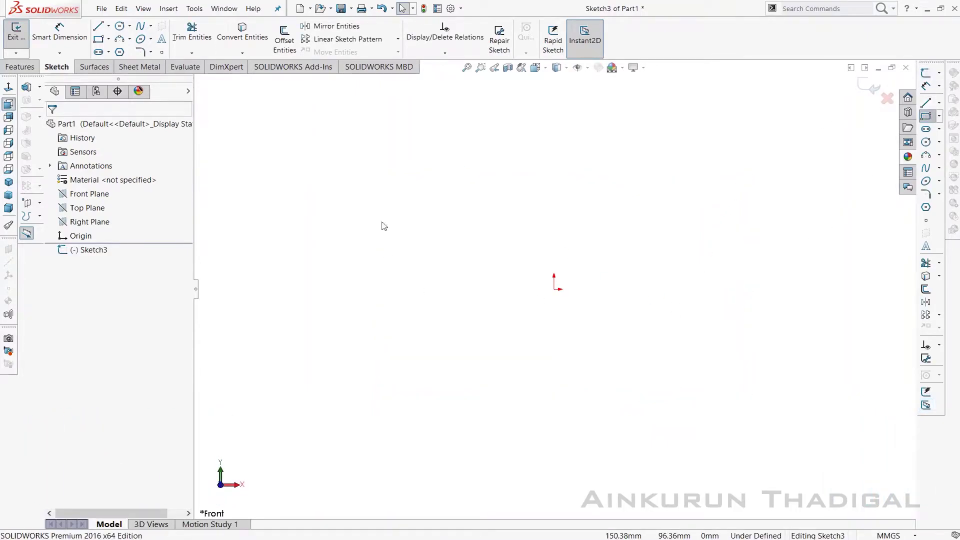
left_click(367, 168)
left_click(678, 336)
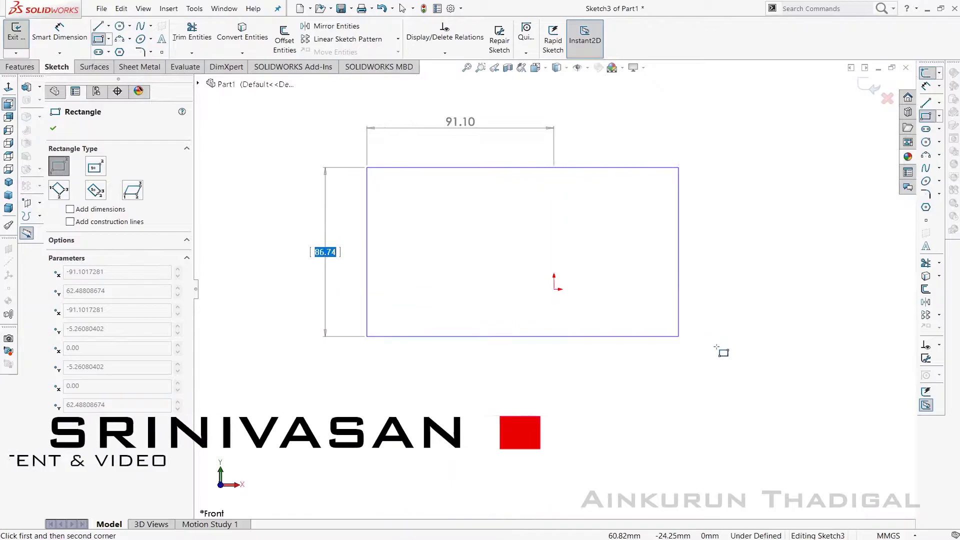
left_click(760, 389)
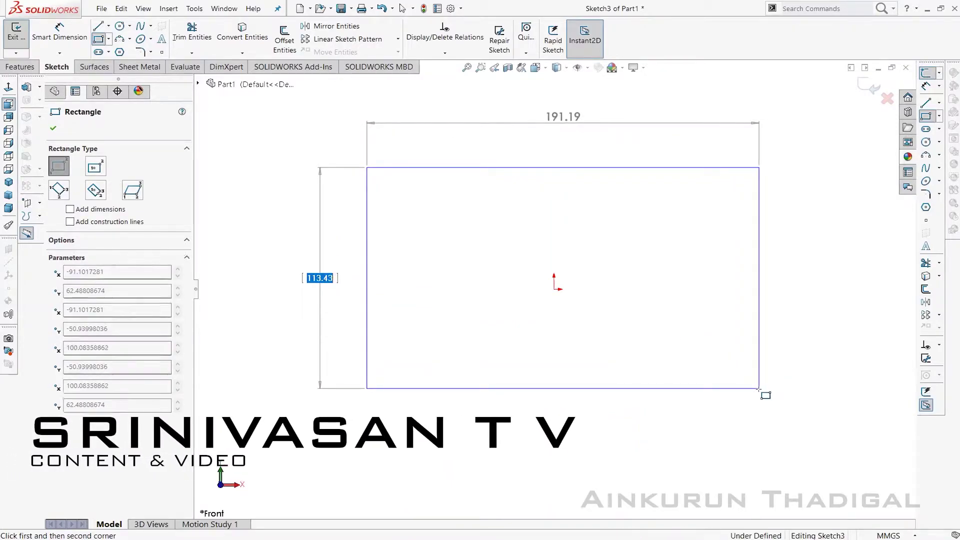
right_click(791, 290)
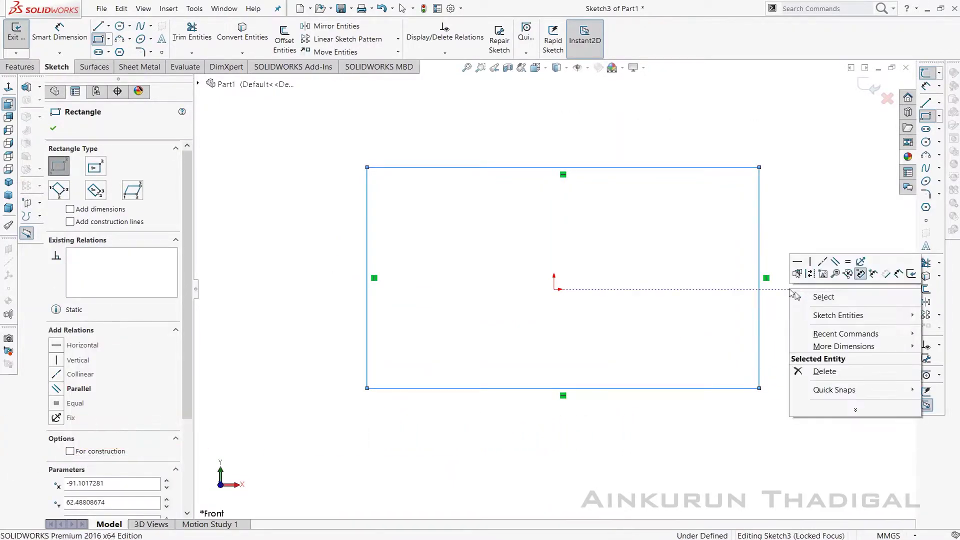
left_click(820, 297)
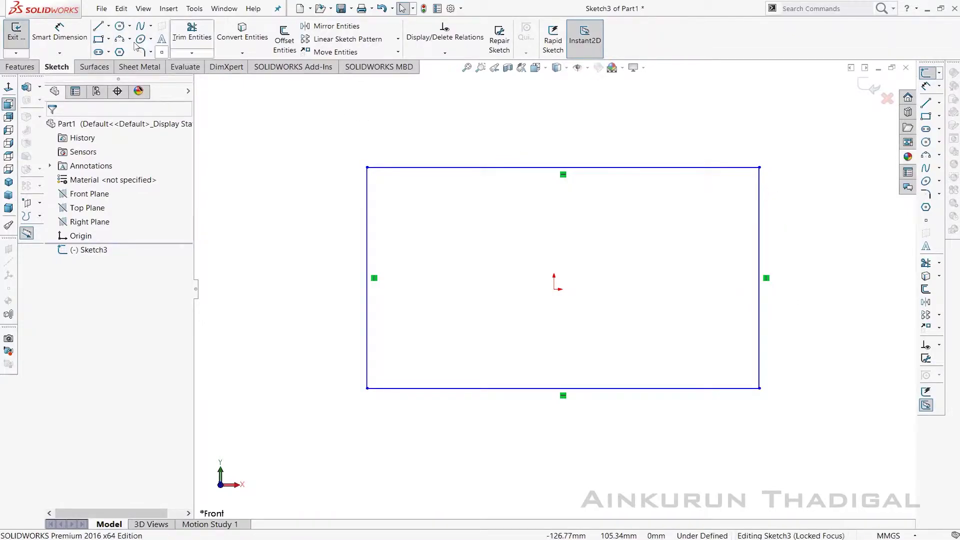
- Start an Extruded Boss/Base from the rectangle sketch
left_click(20, 67)
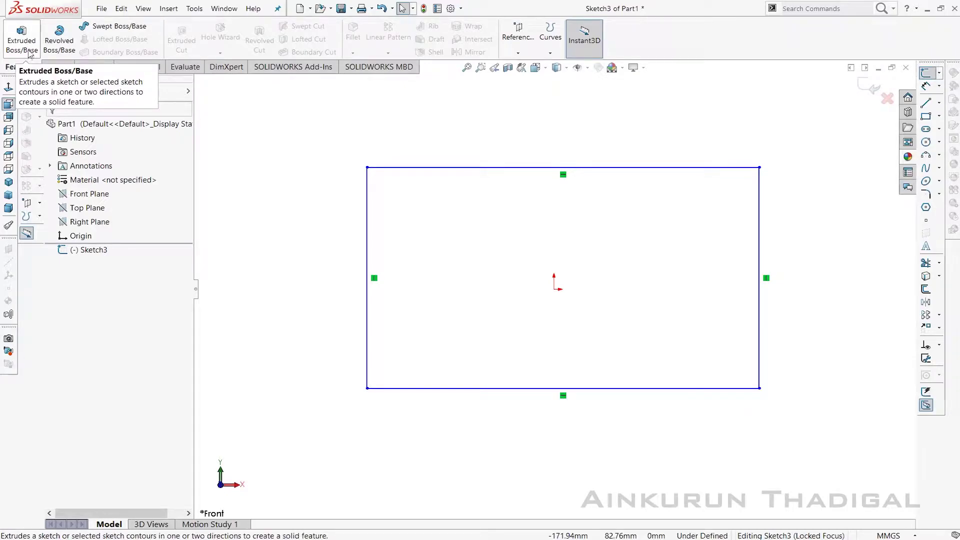
left_click(28, 51)
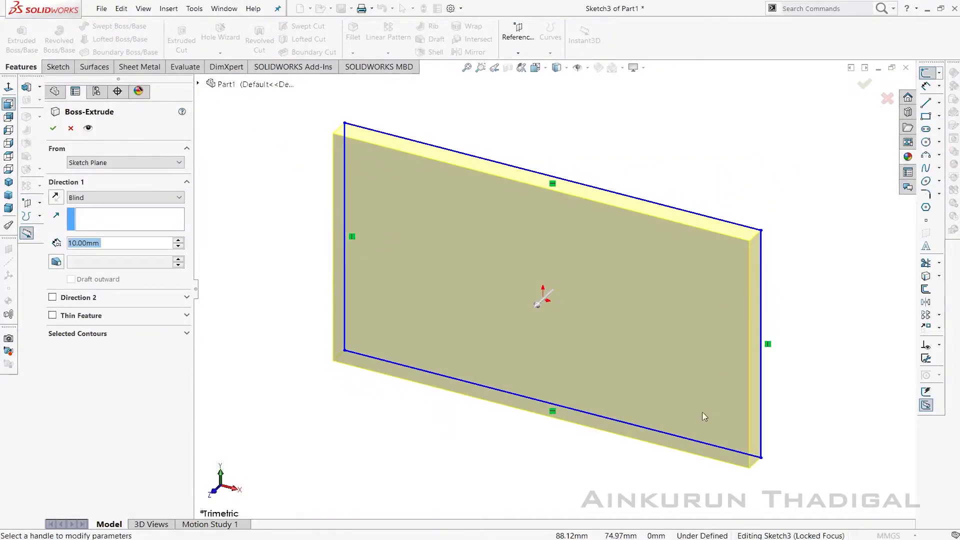
scroll(757, 298, "up", 1)
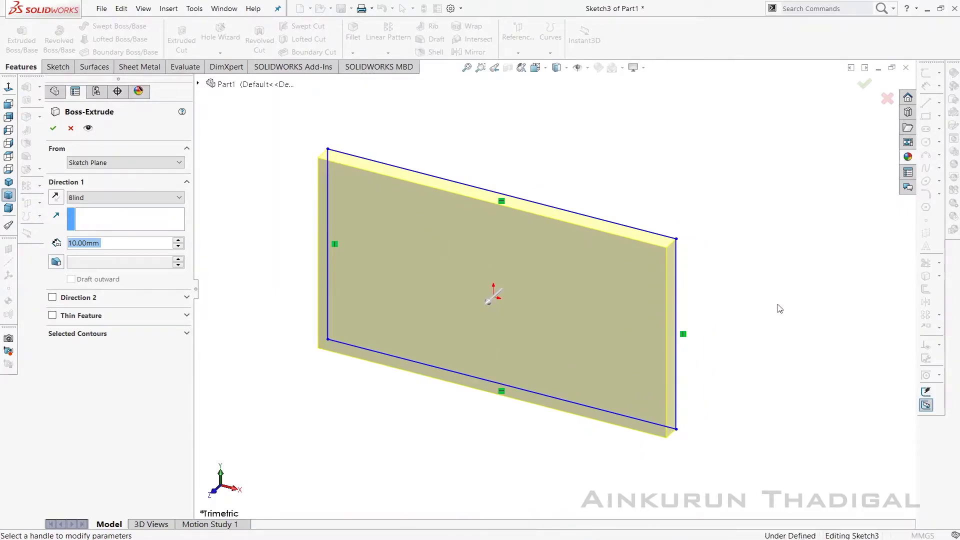
middle_click_drag(778, 306, 754, 311)
scroll(482, 270, "down", 3)
scroll(312, 245, "up", 1)
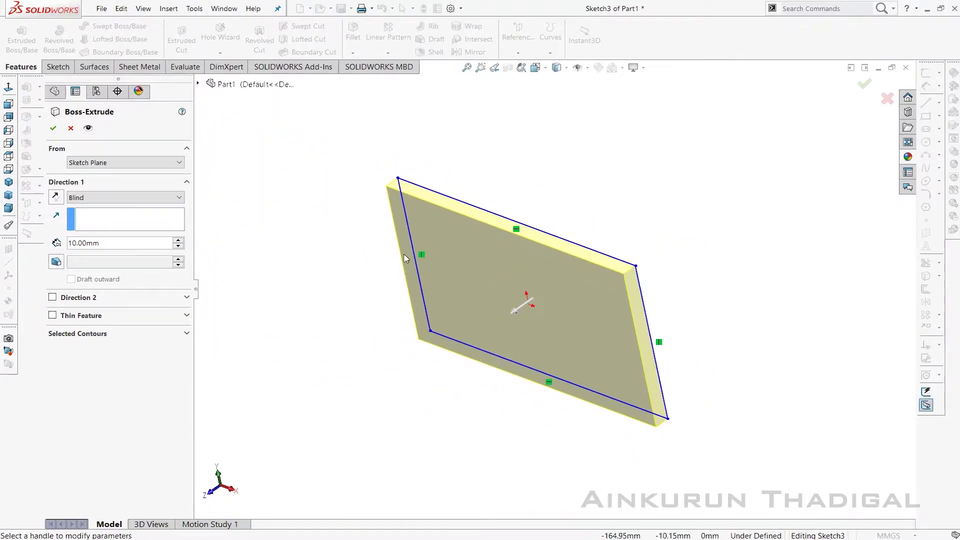
left_click(162, 165)
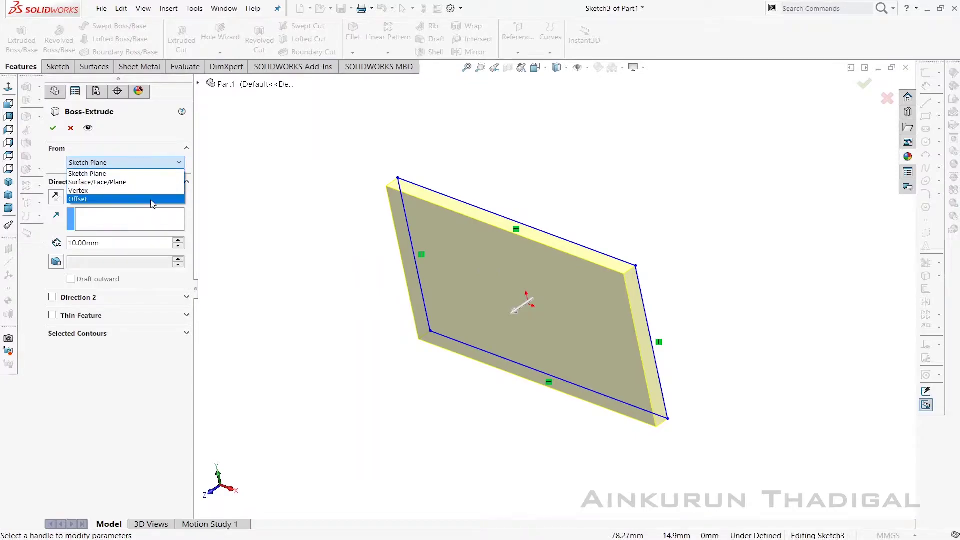
left_click(168, 164)
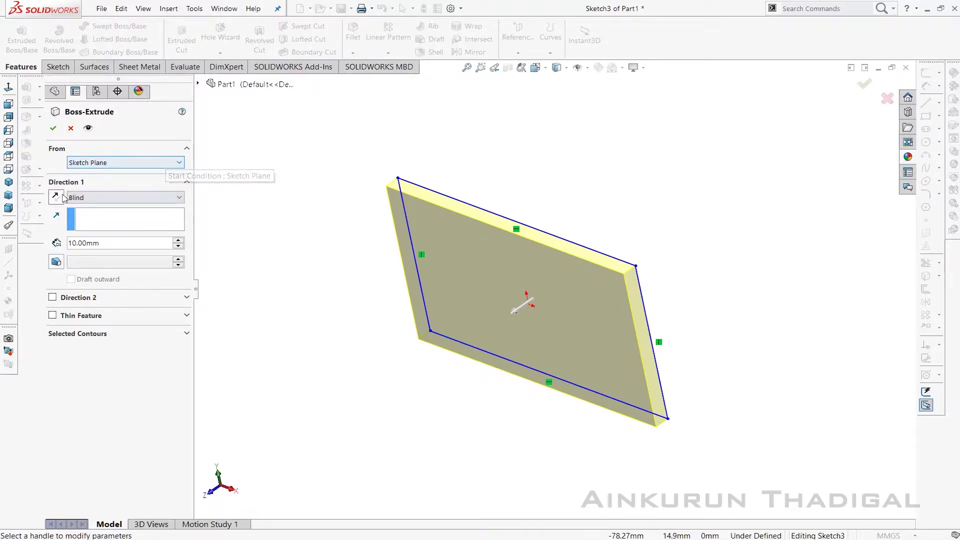
left_click(174, 198)
left_click(173, 199)
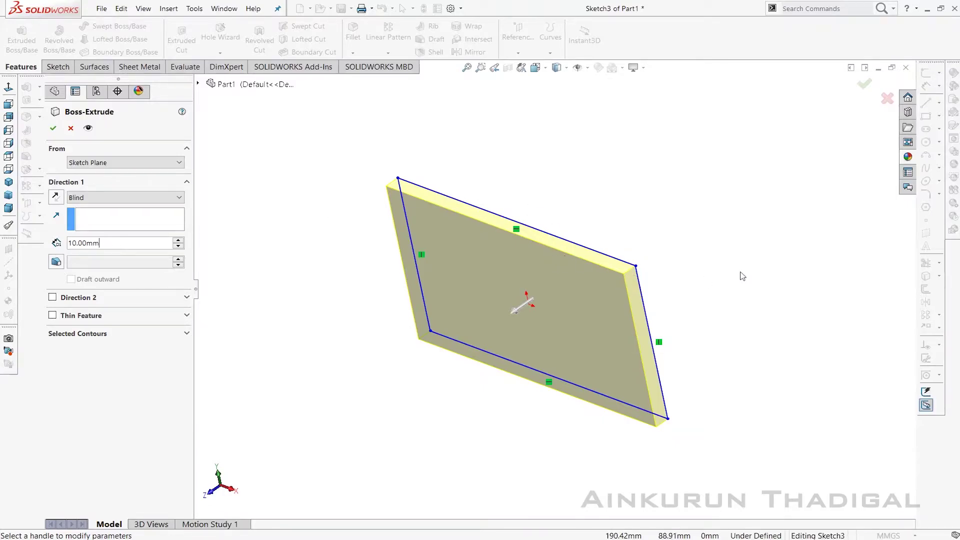
- Set the blind depth of the extrusion's first direction to 20 mm
middle_click_drag(733, 265, 545, 280)
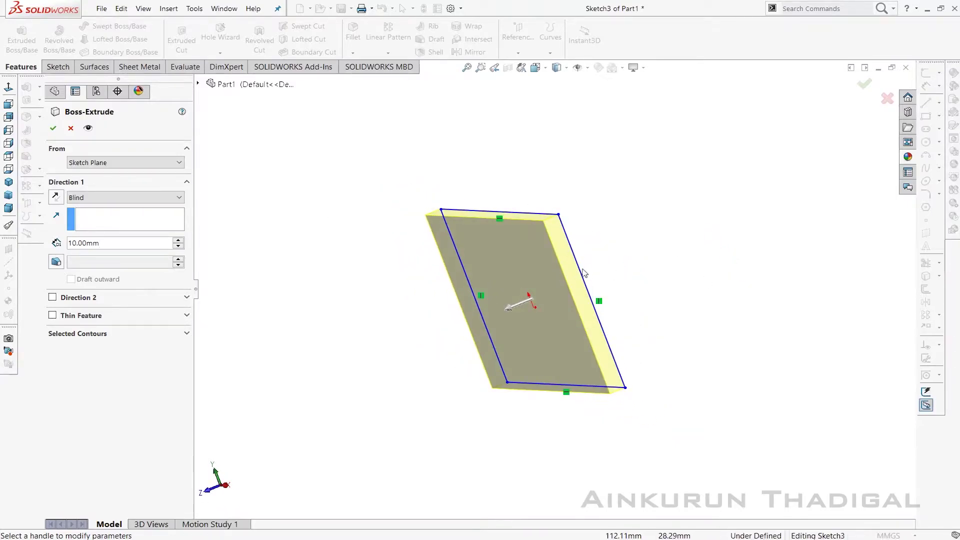
type("20")
key("Return")
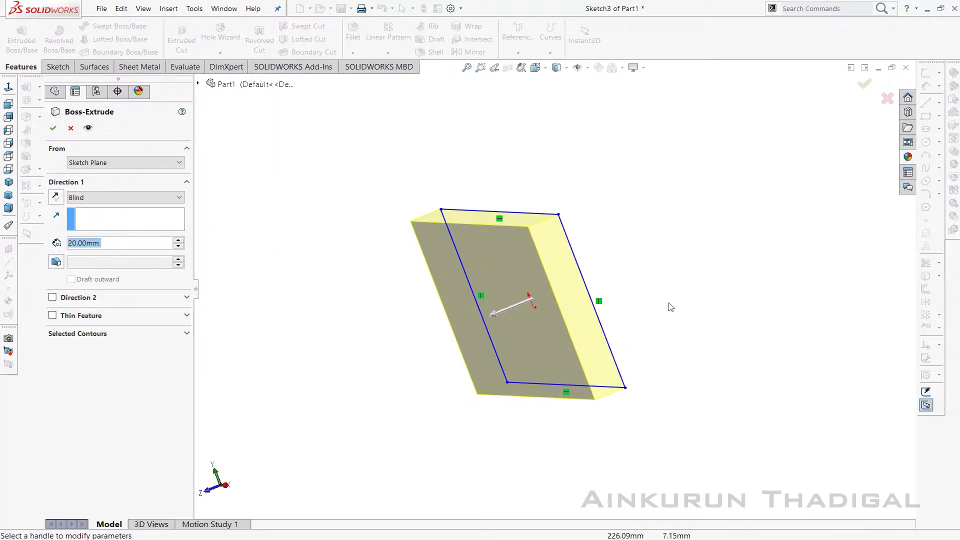
middle_click_drag(690, 268, 580, 304)
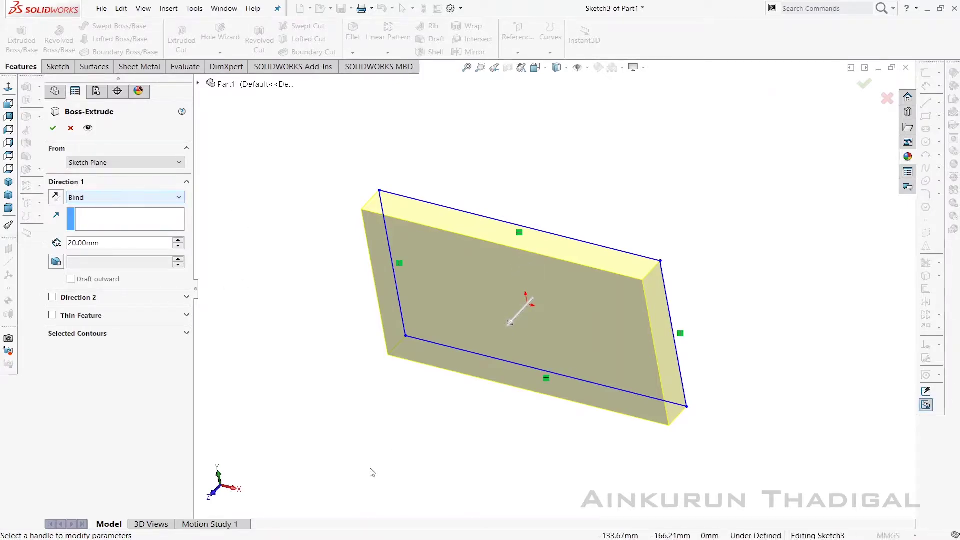
middle_click_drag(789, 358, 723, 360)
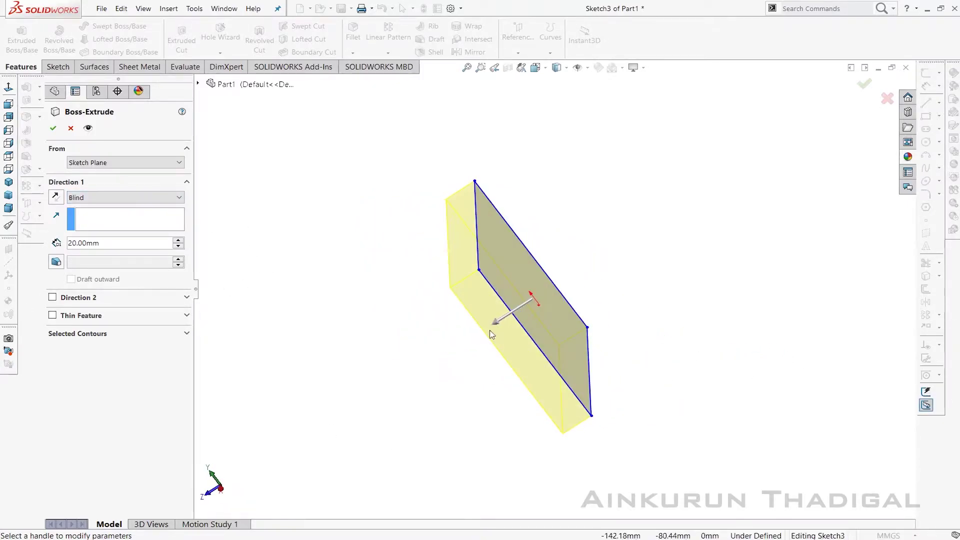
- Add a second direction with a 10 mm blind depth to the extrusion and accept the feature
left_click(53, 299)
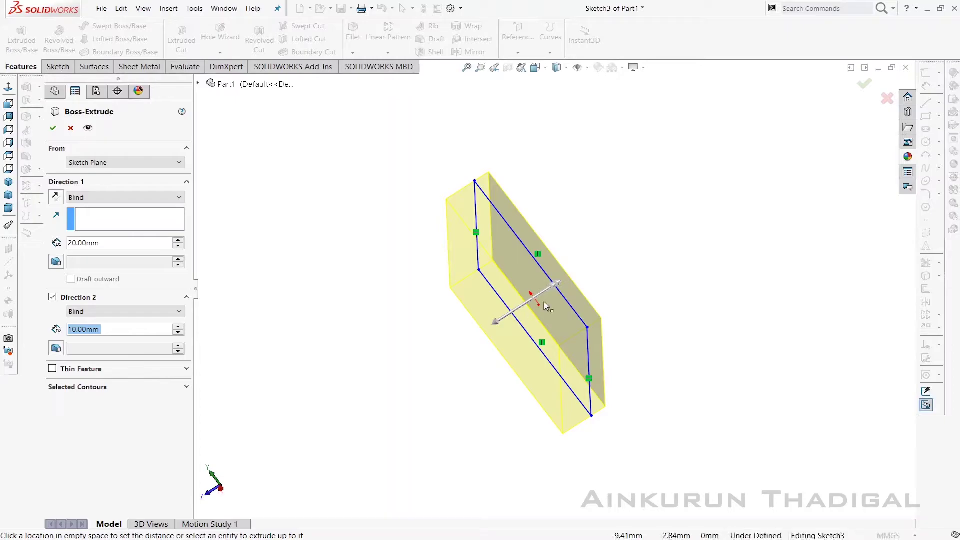
middle_click_drag(663, 307, 679, 285)
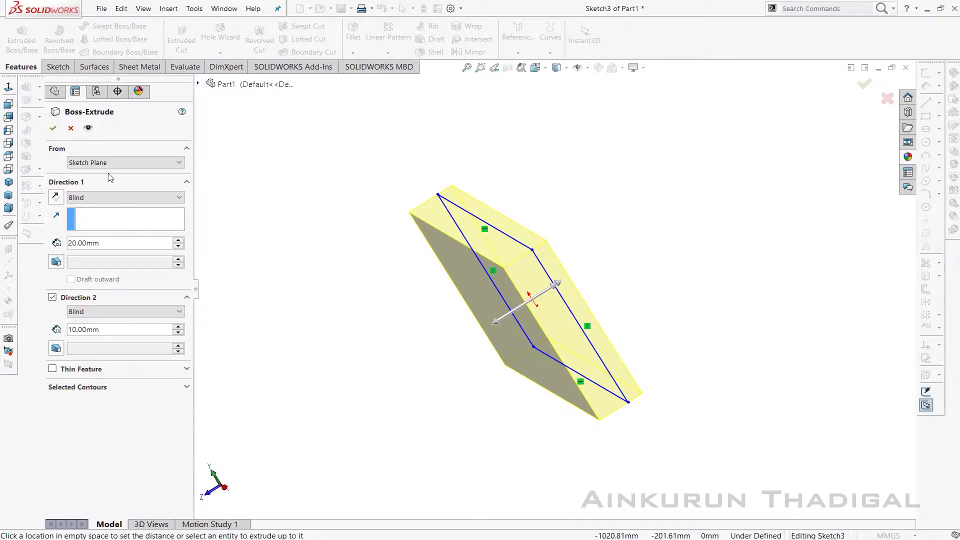
middle_click_drag(379, 365, 397, 332)
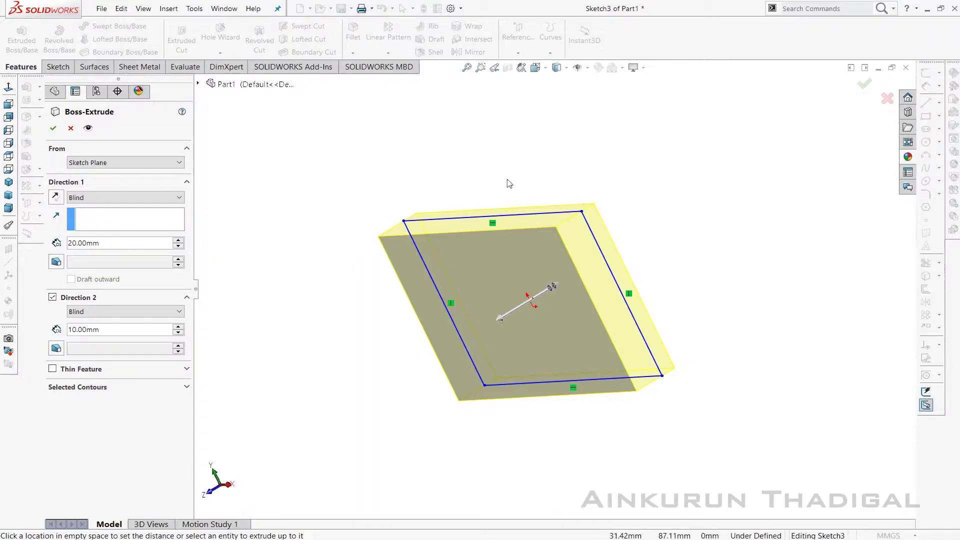
left_click(160, 197)
left_click(160, 197)
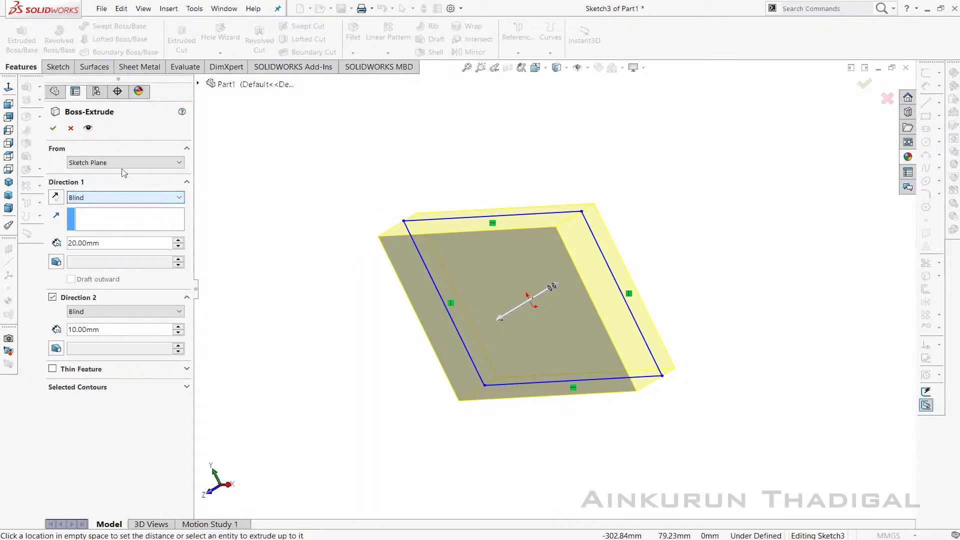
left_click(52, 128)
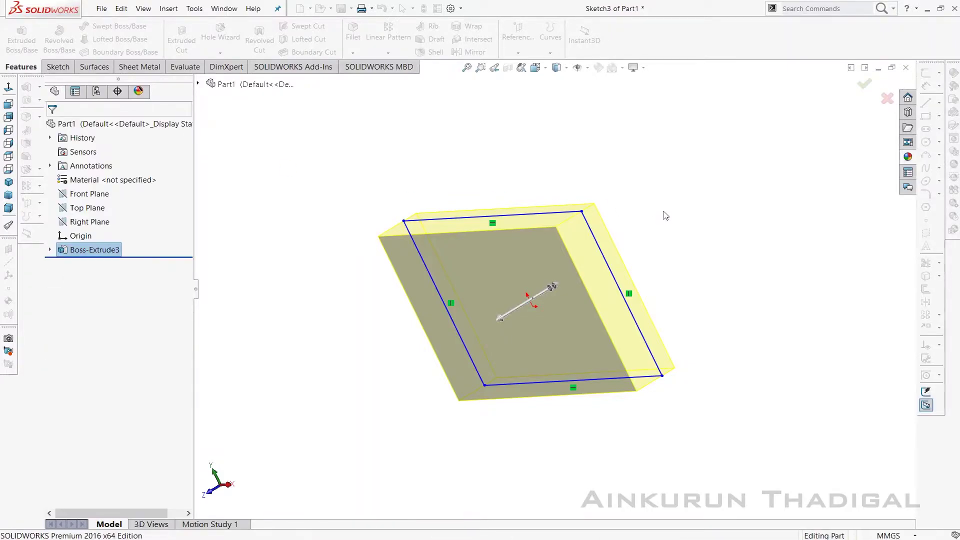
- Sketch two horizontally aligned circles with radii about 23.5 mm and 21.7 mm in the upper corners of the block's front face
middle_click_drag(671, 236, 690, 178)
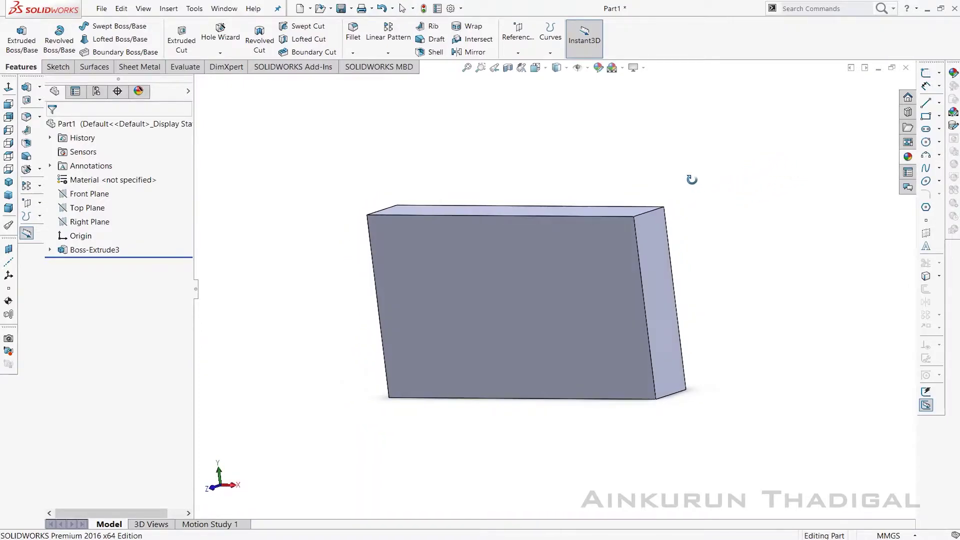
left_click(579, 266)
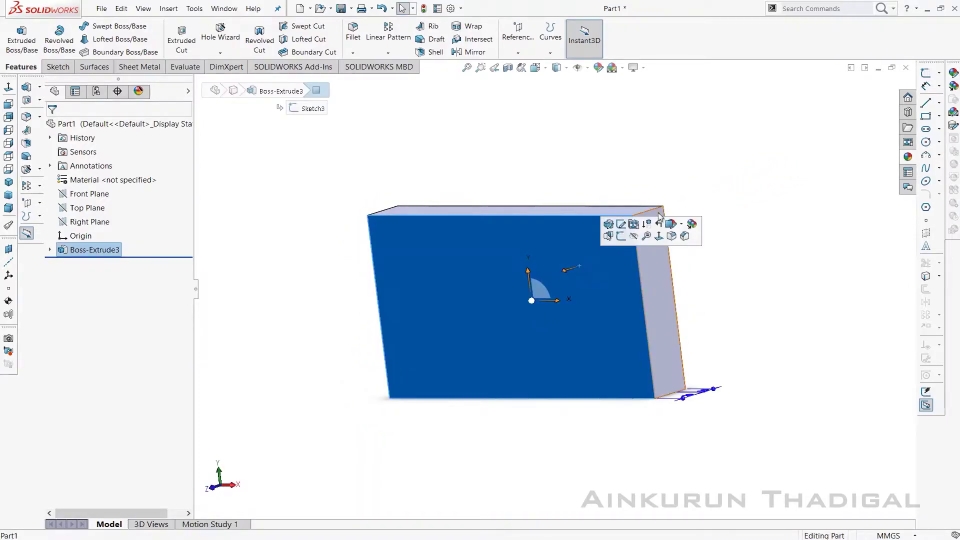
left_click(925, 73)
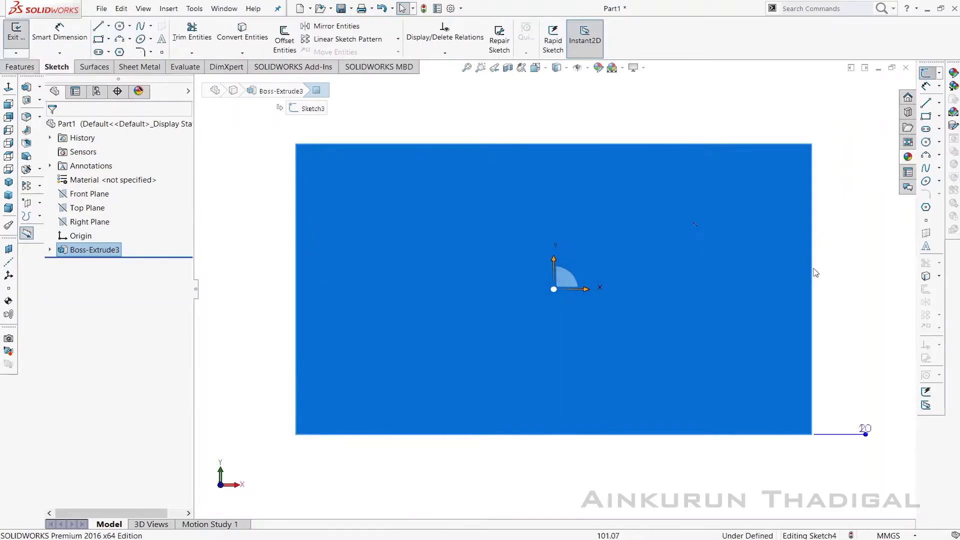
left_click(927, 143)
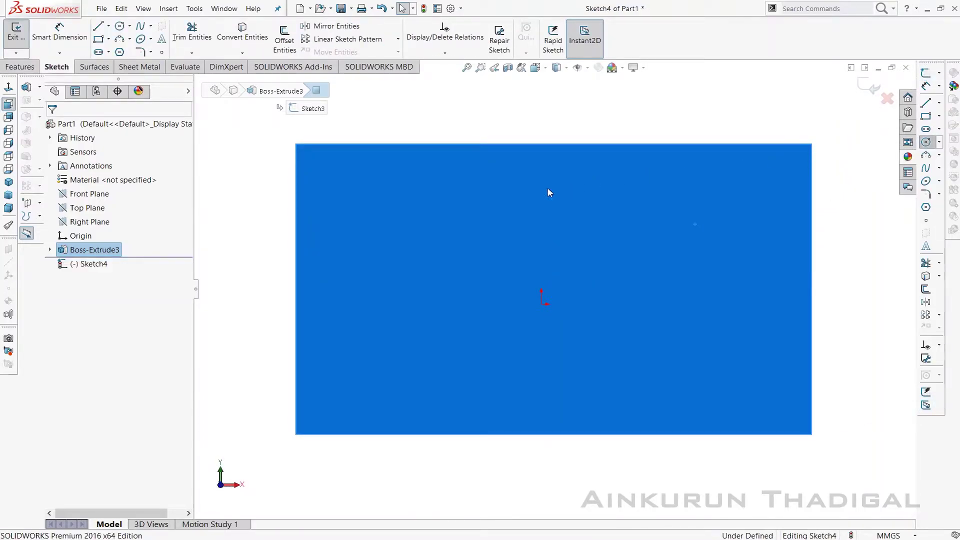
left_click(372, 239)
left_click(421, 201)
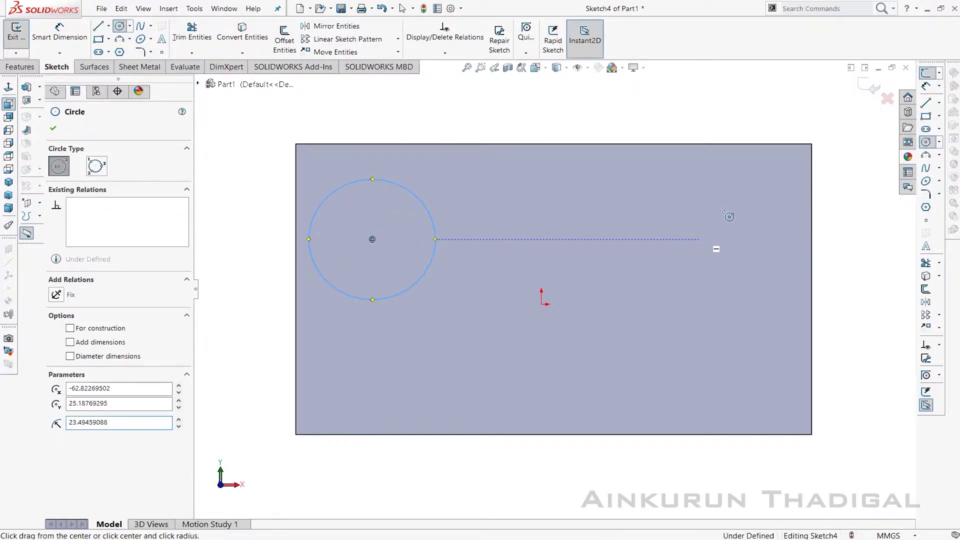
left_click(699, 240)
left_click(741, 201)
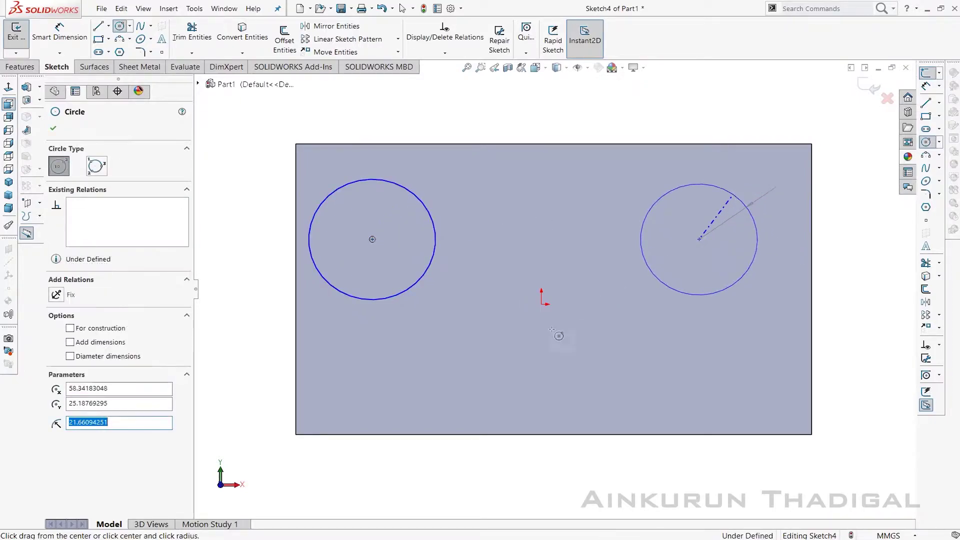
- Draw a third circle with a radius of about 20.4 mm between the other two, near the face's lower edge
left_click(535, 373)
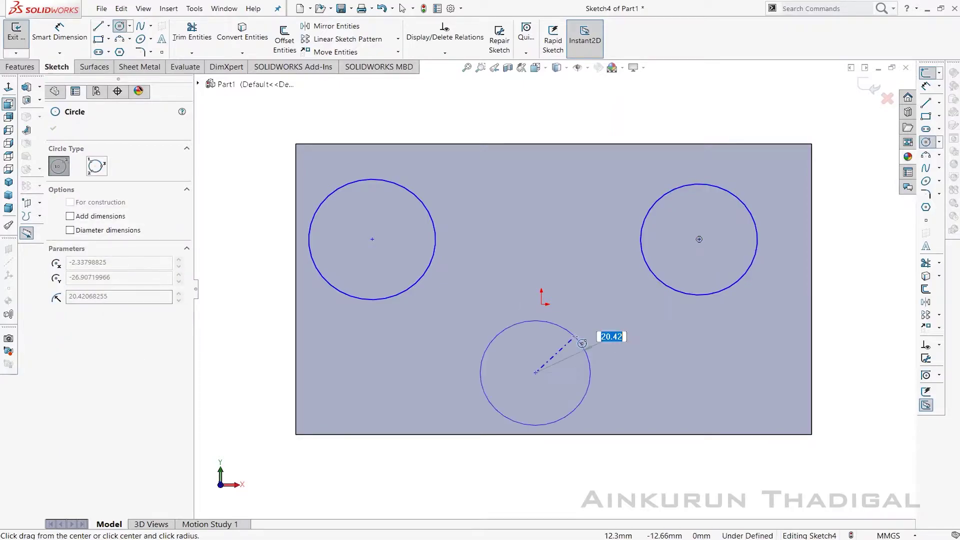
left_click(581, 345)
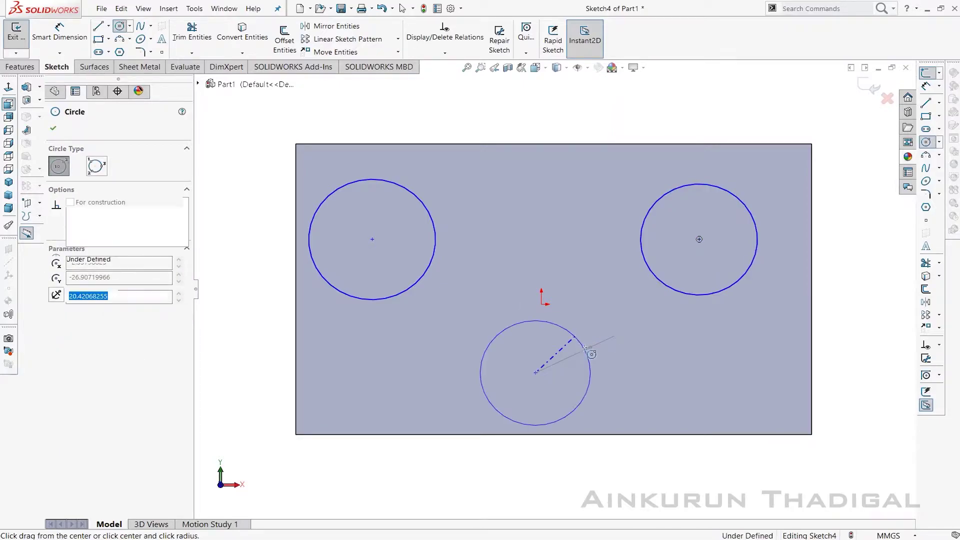
right_click(837, 246)
left_click(842, 251)
left_click(843, 255)
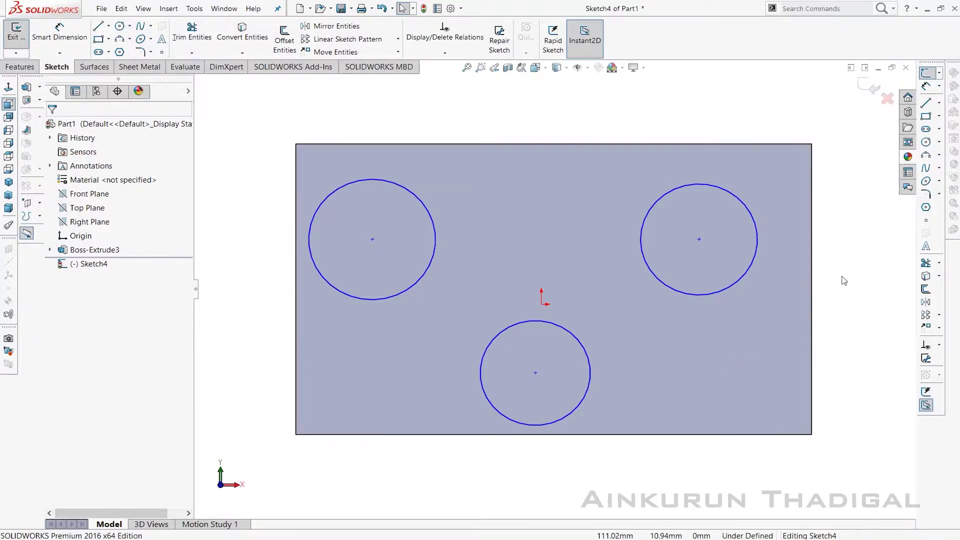
- Start an Extruded Boss from the circle sketch and limit its selected contours to the two upper circles
middle_click_drag(867, 226, 821, 249)
left_click(20, 67)
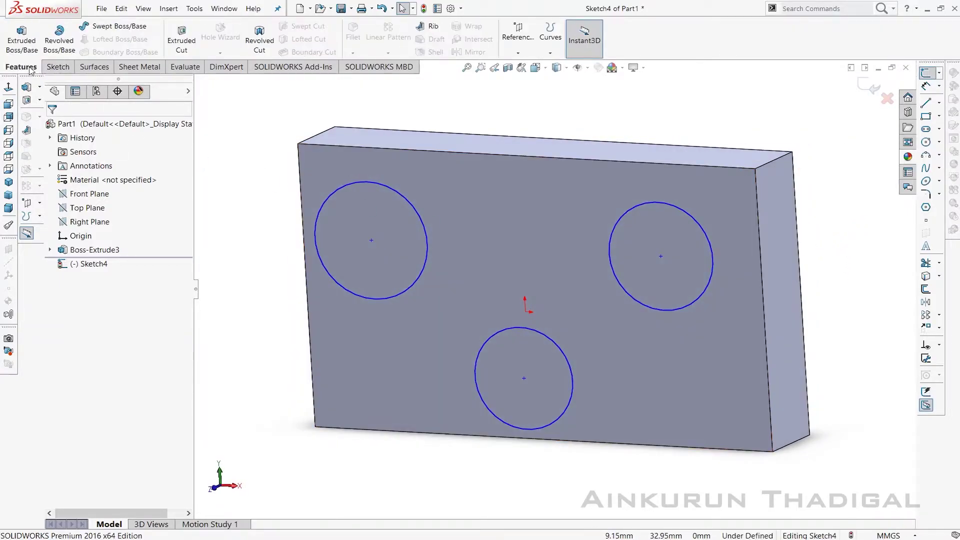
left_click(28, 35)
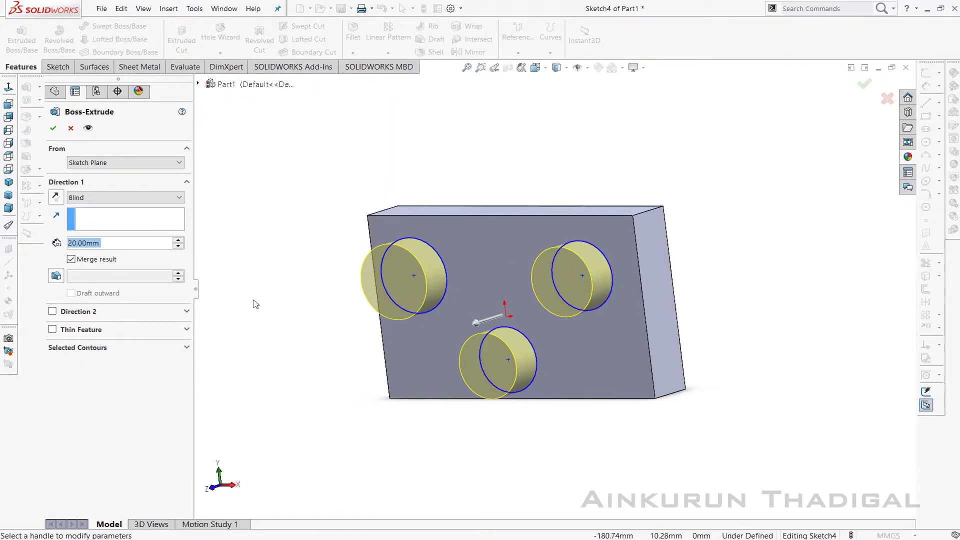
left_click(131, 351)
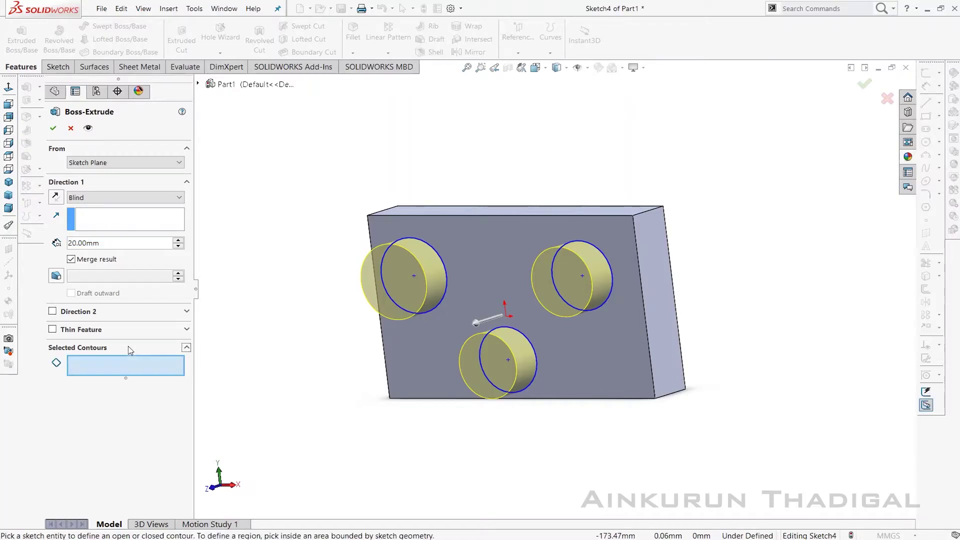
left_click(130, 367)
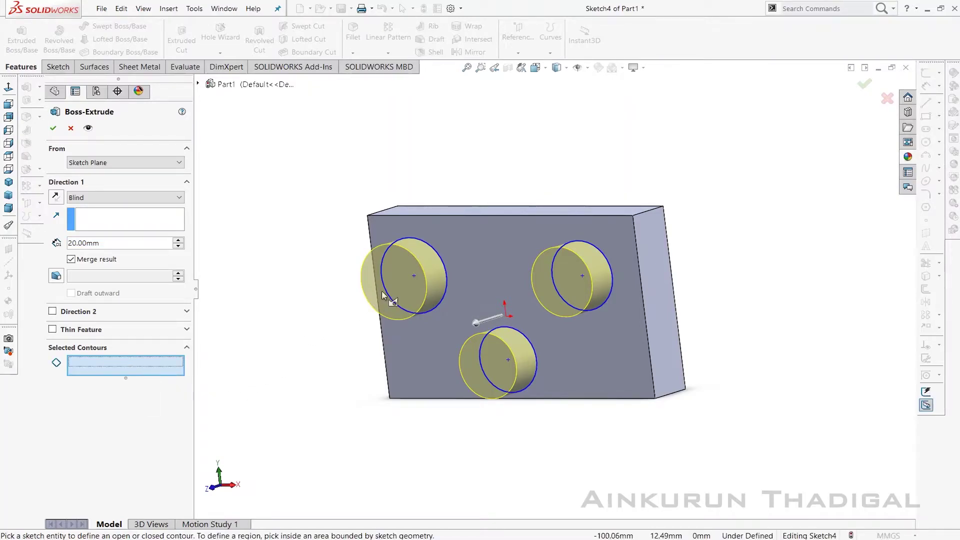
left_click(429, 280)
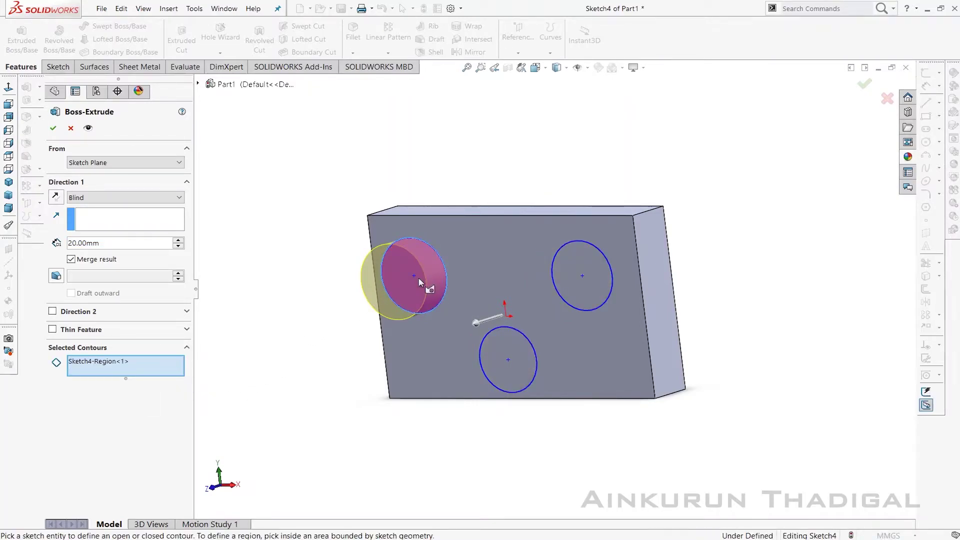
left_click(571, 275)
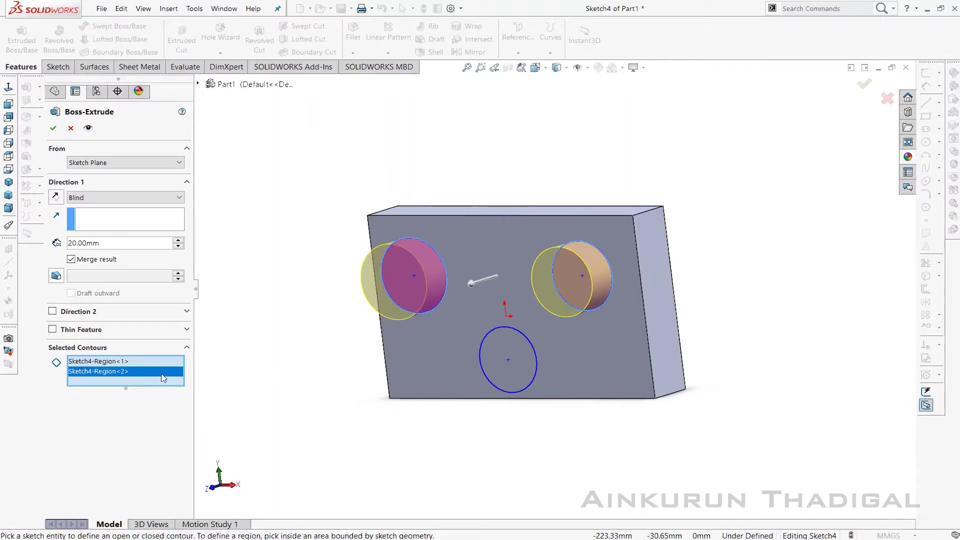
- Set the blind depth of the two-circle boss extrusion to 10 mm and accept the feature
middle_click_drag(731, 284, 746, 278)
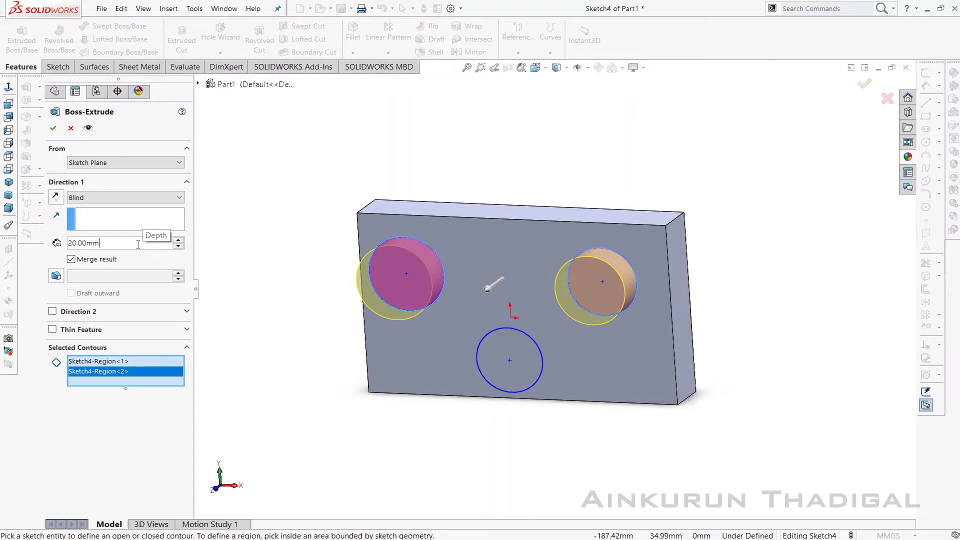
type("10")
key("Return")
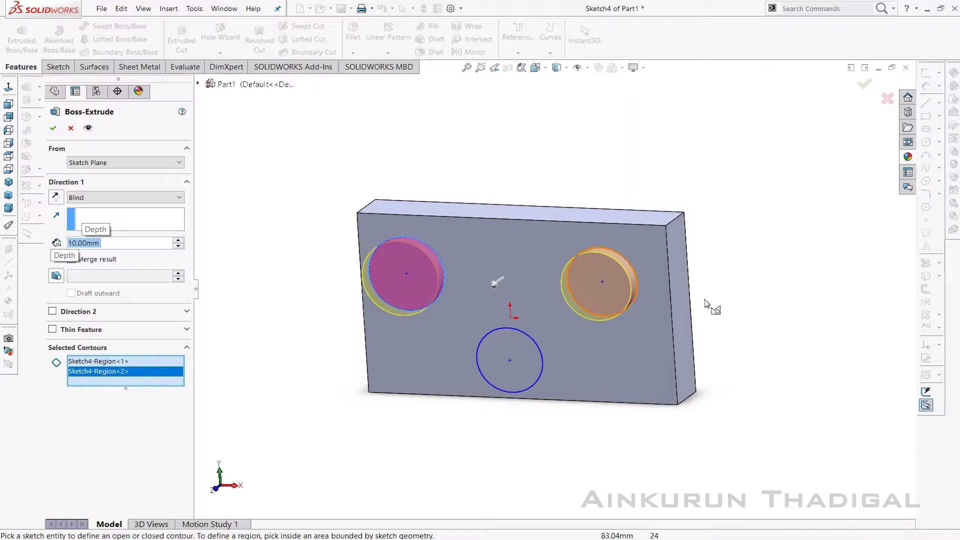
middle_click_drag(761, 261, 665, 283)
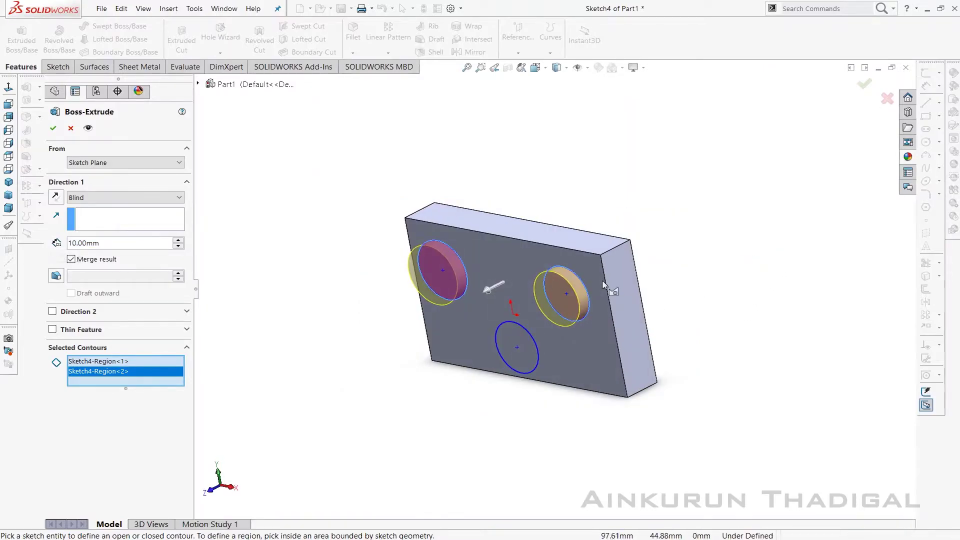
left_click(53, 129)
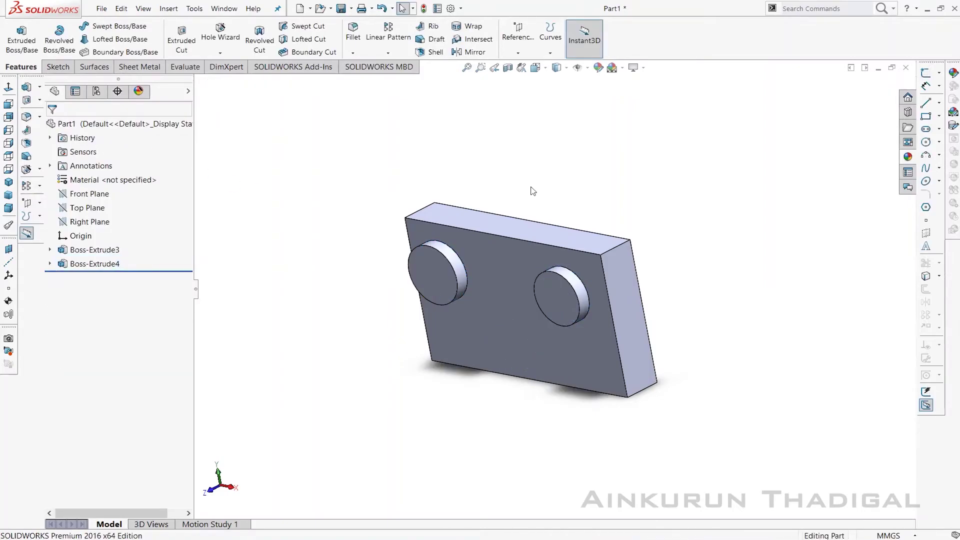
- Reuse Sketch4 for an Extruded Cut of only the lower circle's contour, 10 mm blind into the block's front face
middle_click_drag(714, 340, 510, 347)
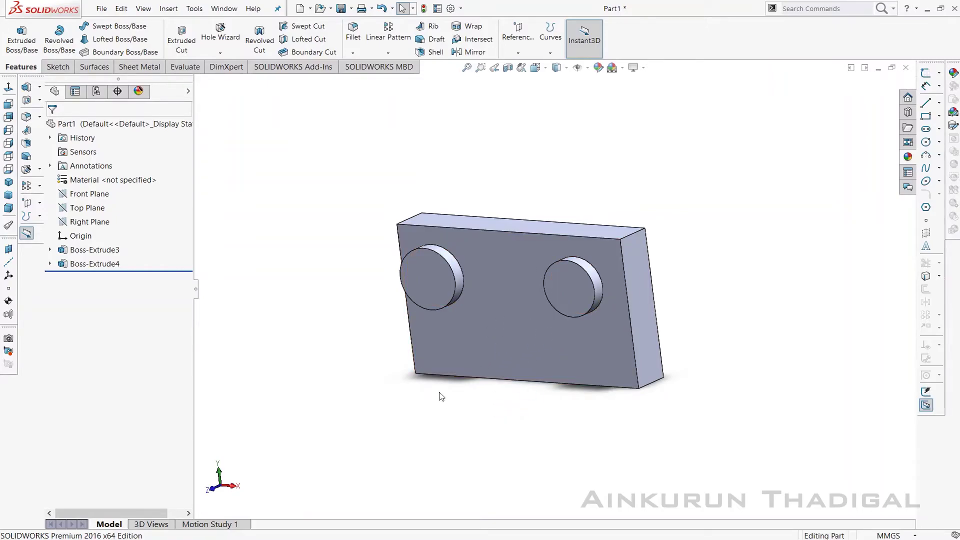
left_click(189, 50)
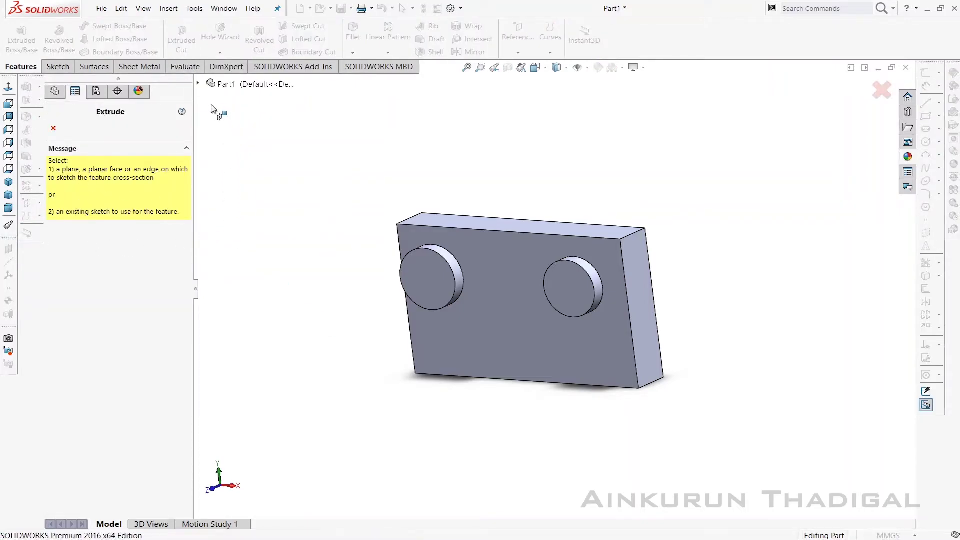
left_click(198, 84)
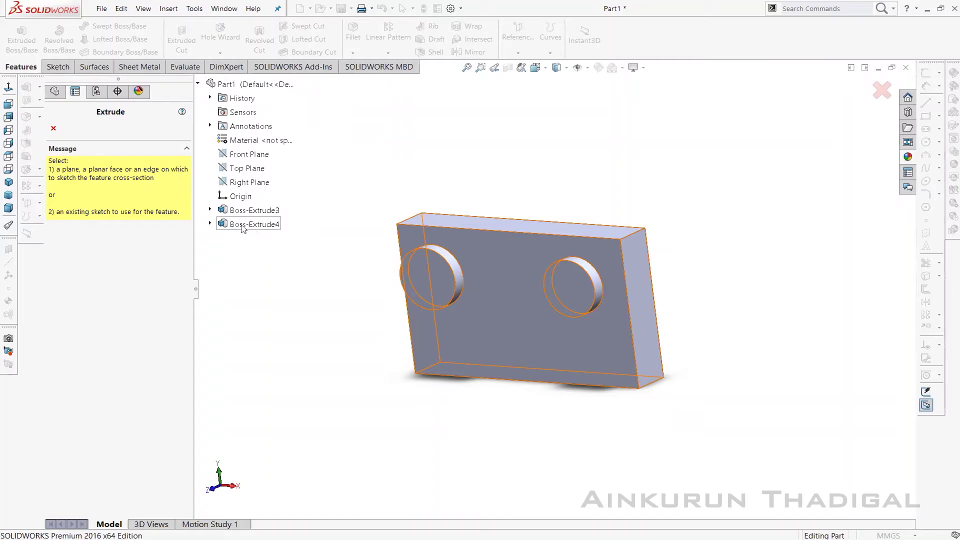
left_click(211, 224)
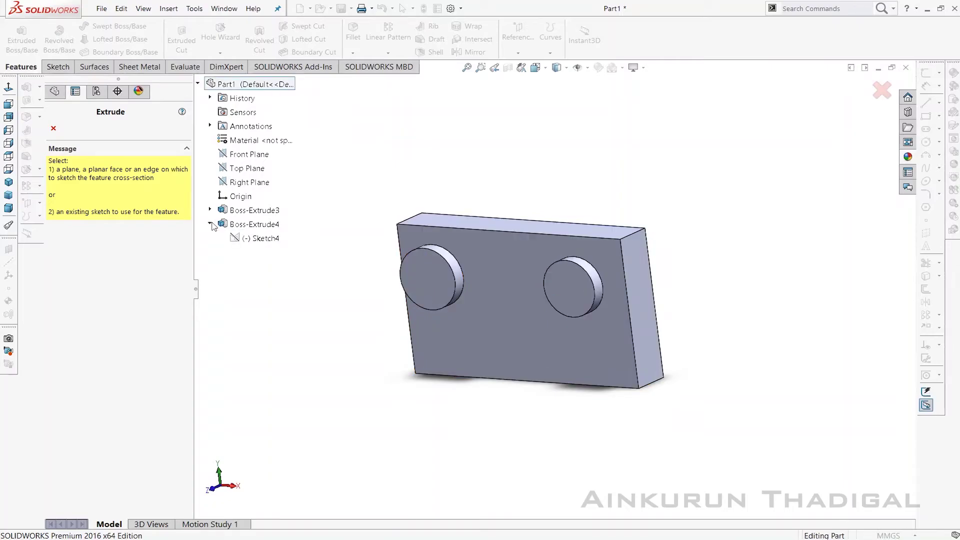
left_click(261, 240)
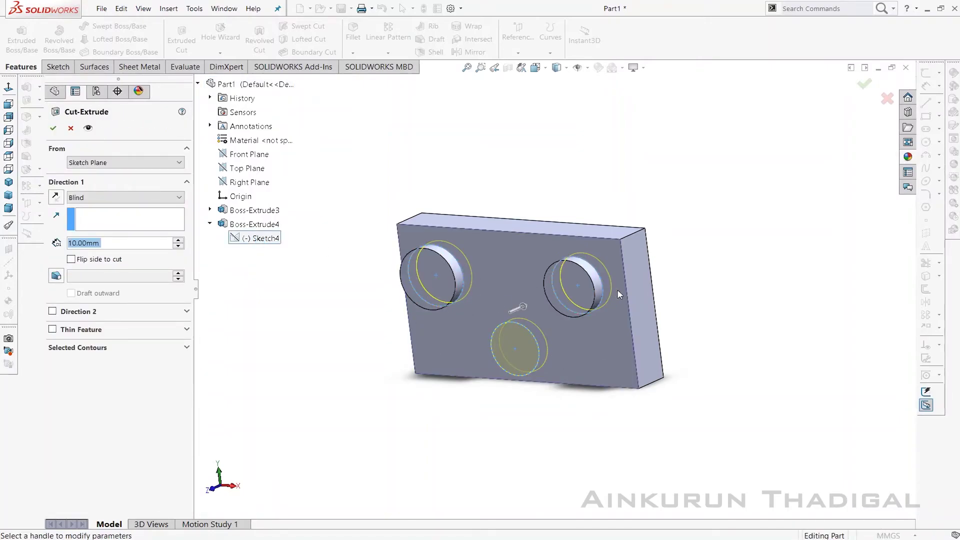
middle_click_drag(771, 327, 774, 316)
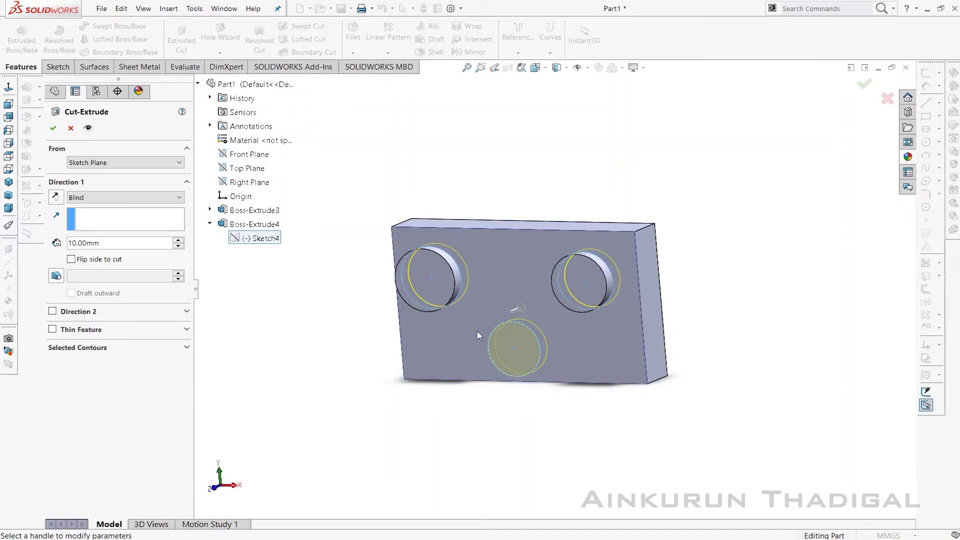
left_click(187, 347)
right_click(136, 364)
left_click(156, 373)
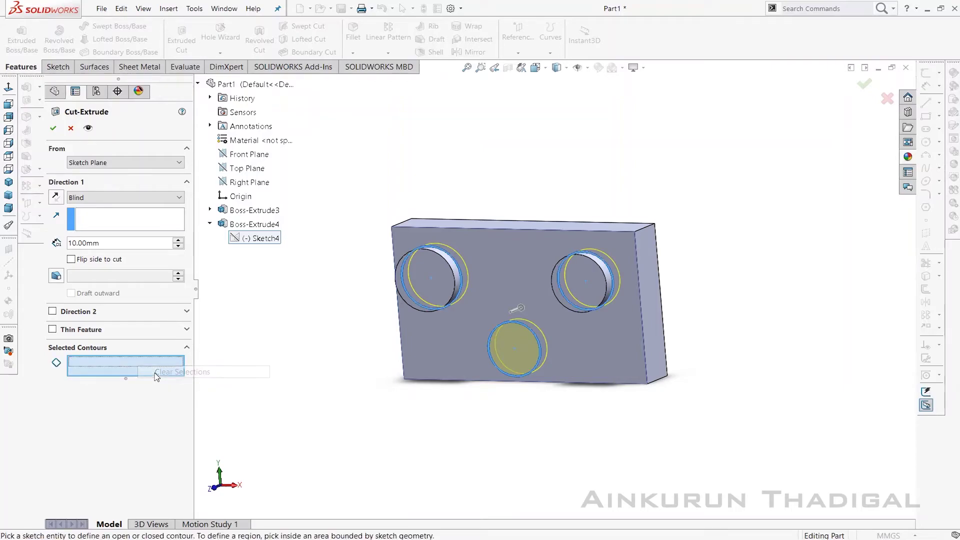
left_click(518, 347)
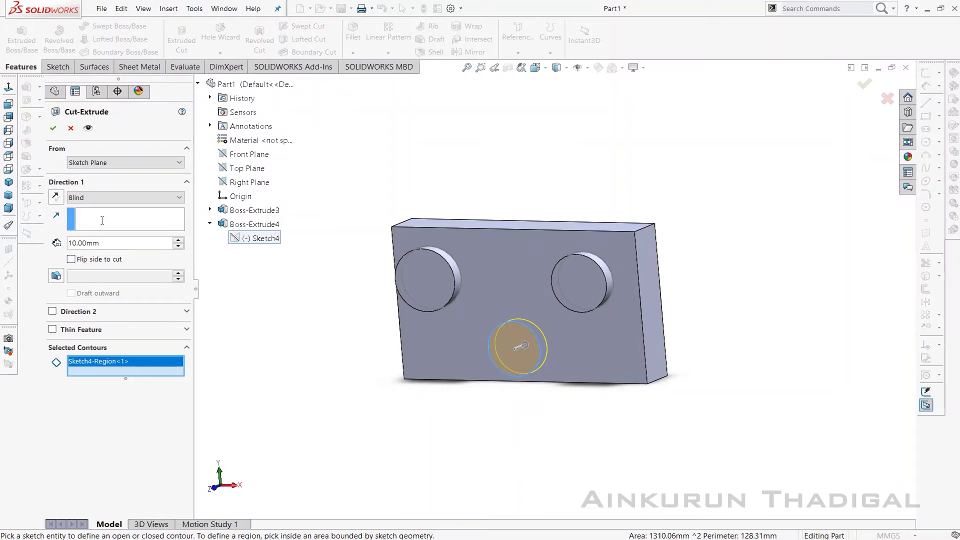
left_click(53, 128)
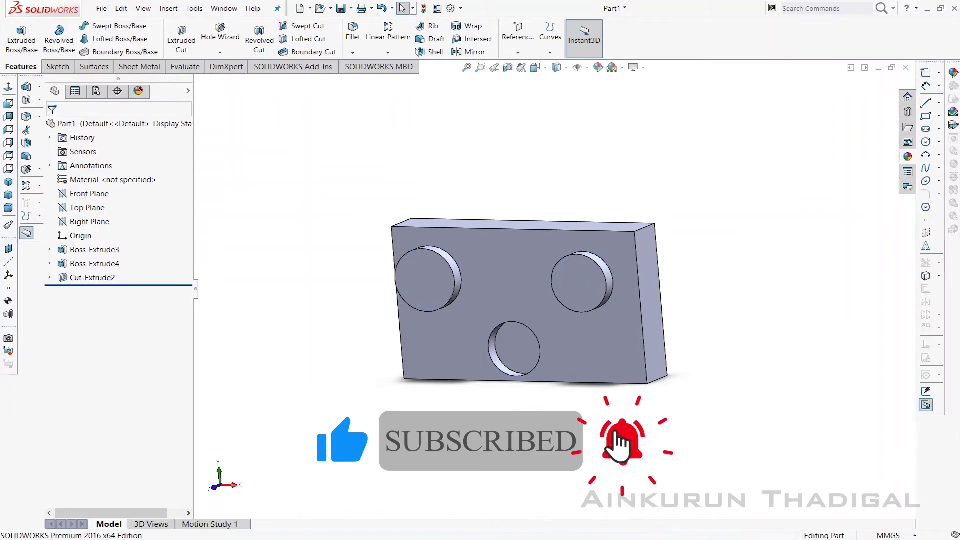
- Examine the two raised circular bosses and the circular pocket on the block from several angles
middle_click_drag(553, 424, 583, 353)
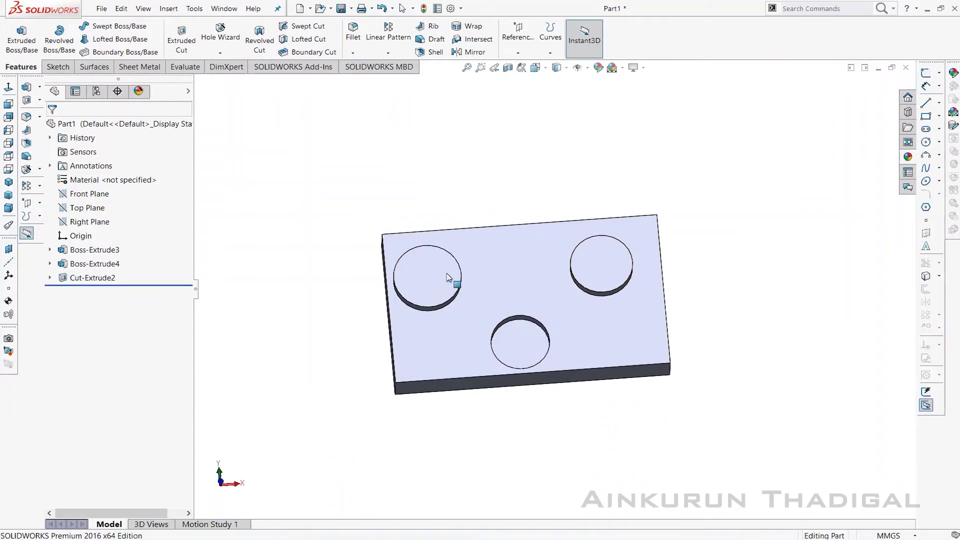
middle_click_drag(540, 422, 520, 324)
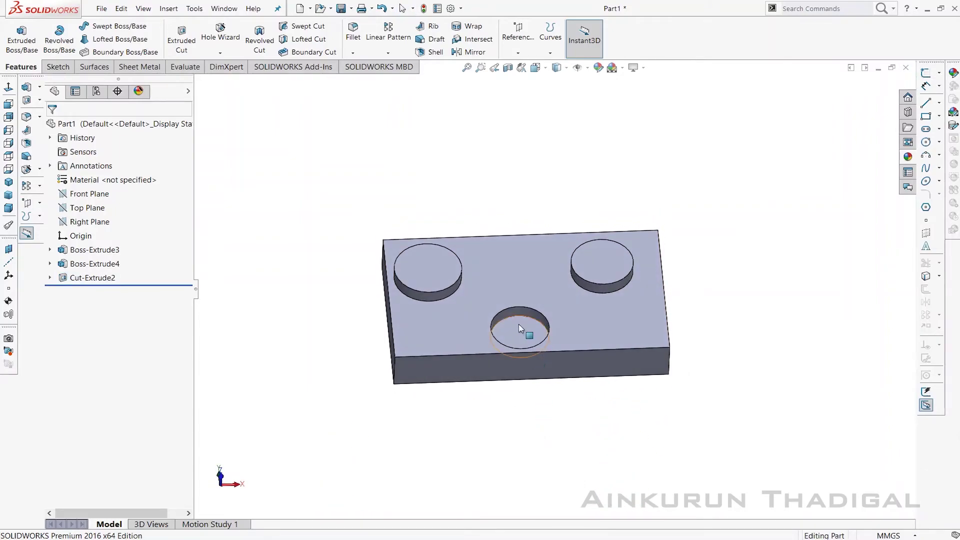
scroll(525, 334, "down", 5)
scroll(707, 348, "up", 5)
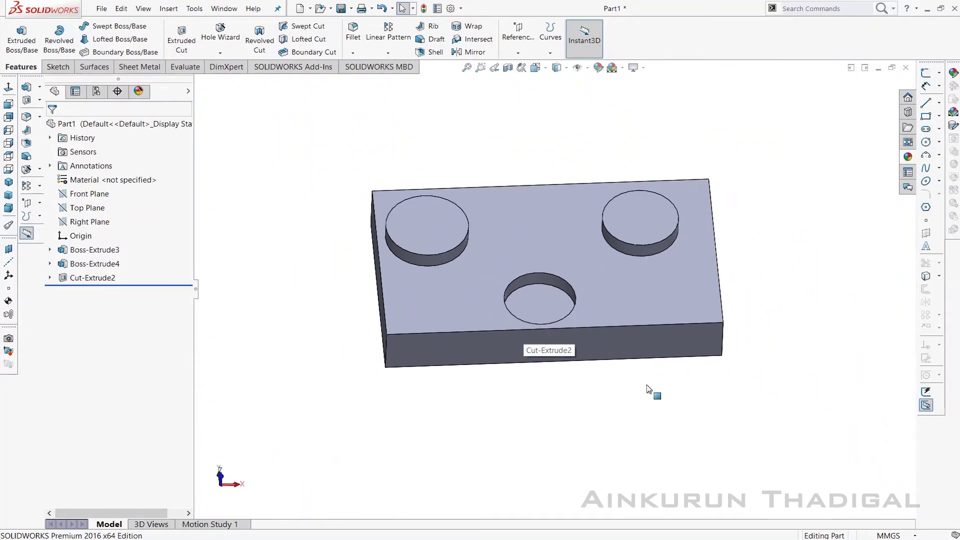
middle_click_drag(628, 385, 596, 416)
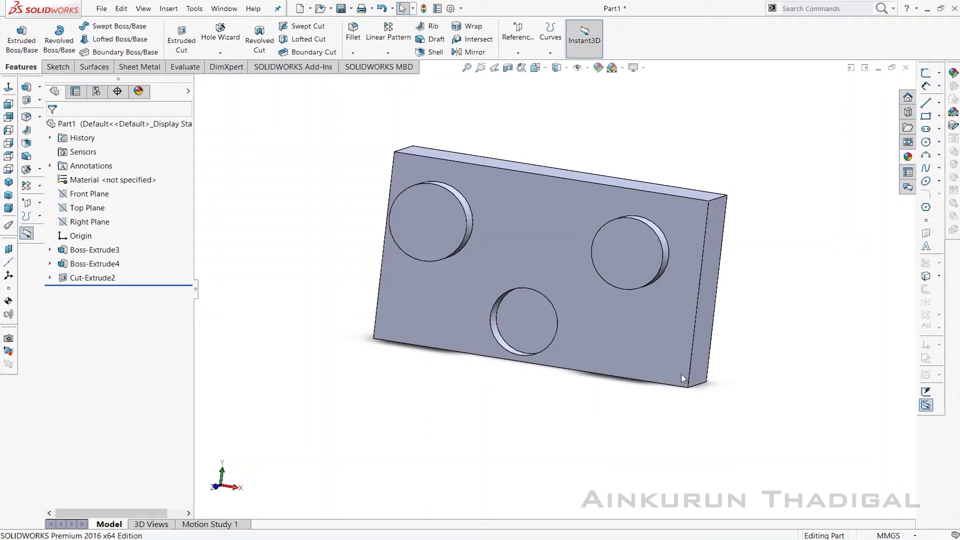
middle_click_drag(798, 264, 832, 180)
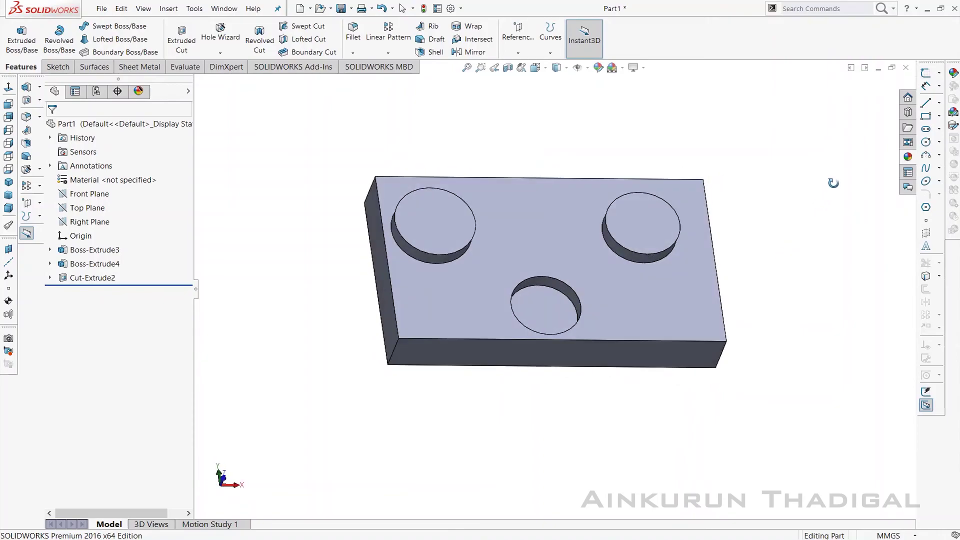
- Review the end-condition options of a boss extrusion based on Sketch4, and cancel the feature
left_click(26, 43)
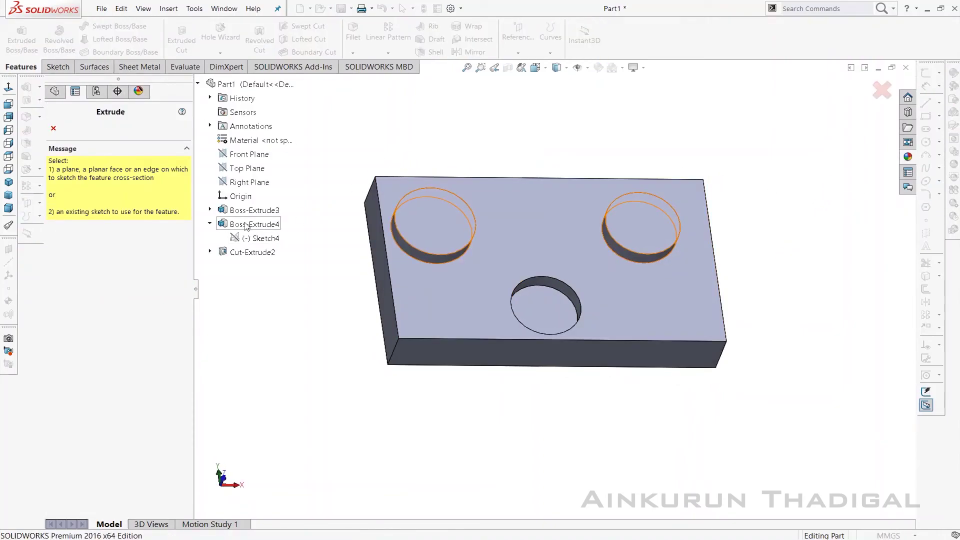
left_click(273, 237)
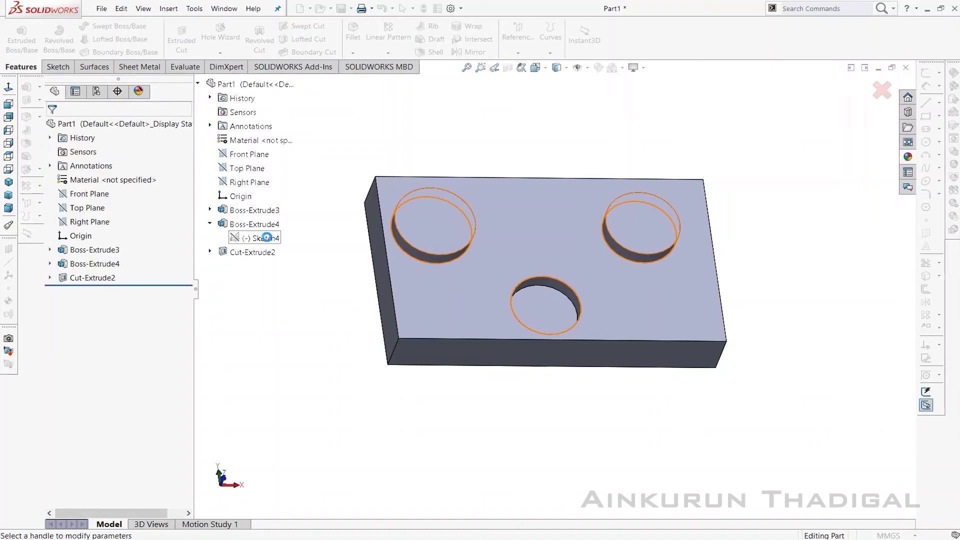
left_click(125, 198)
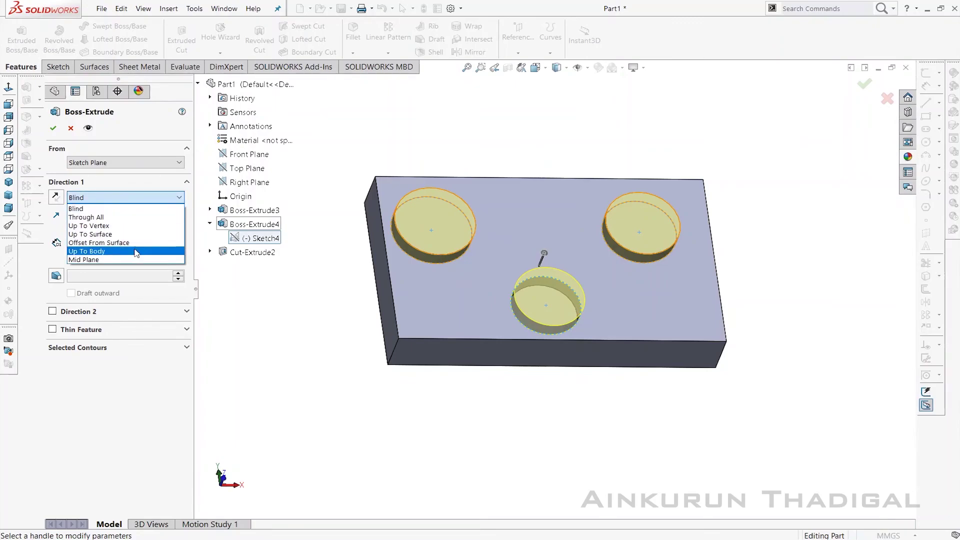
left_click(172, 198)
left_click(164, 169)
left_click(162, 169)
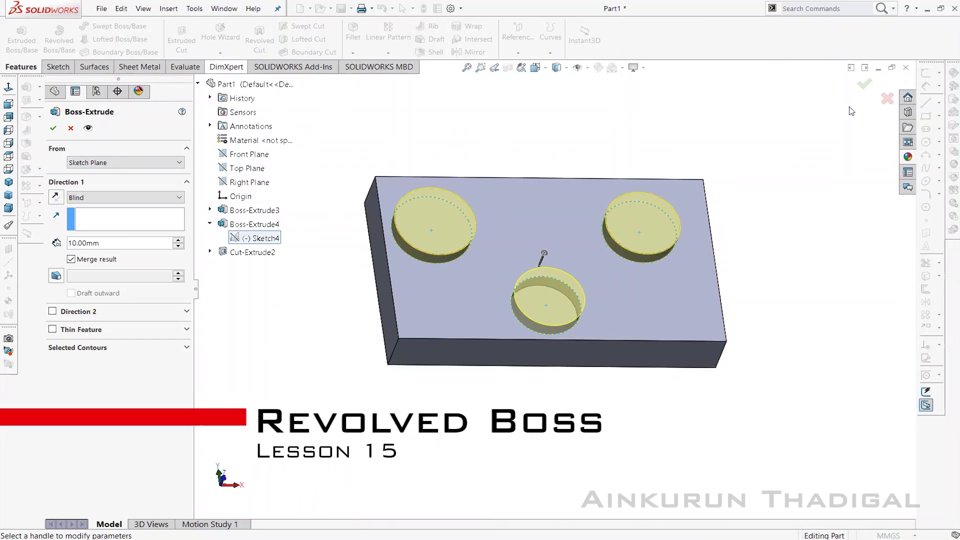
left_click(888, 98)
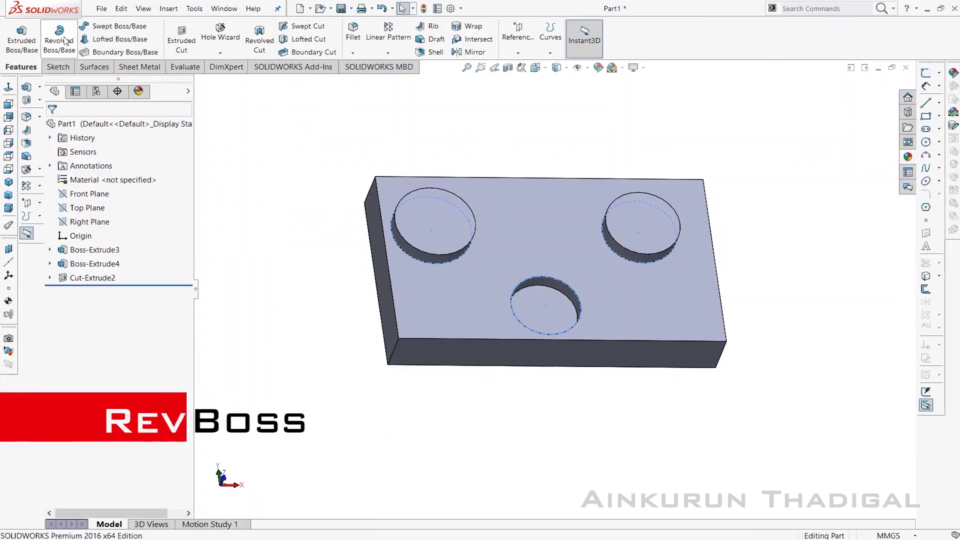